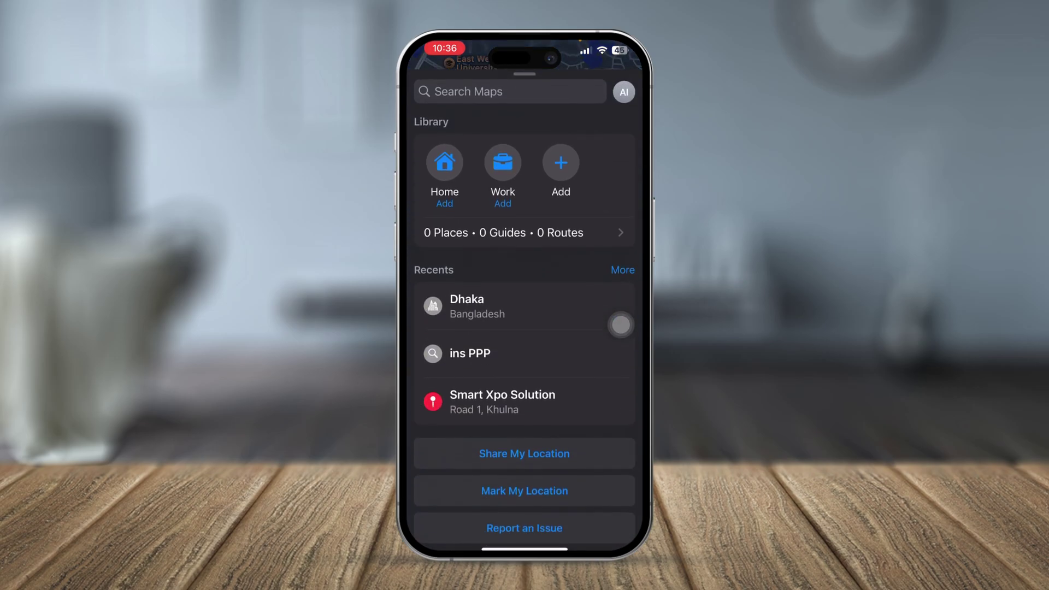
Step: Bring up the Share My Location sheet for the current position in Maps
click(502, 457)
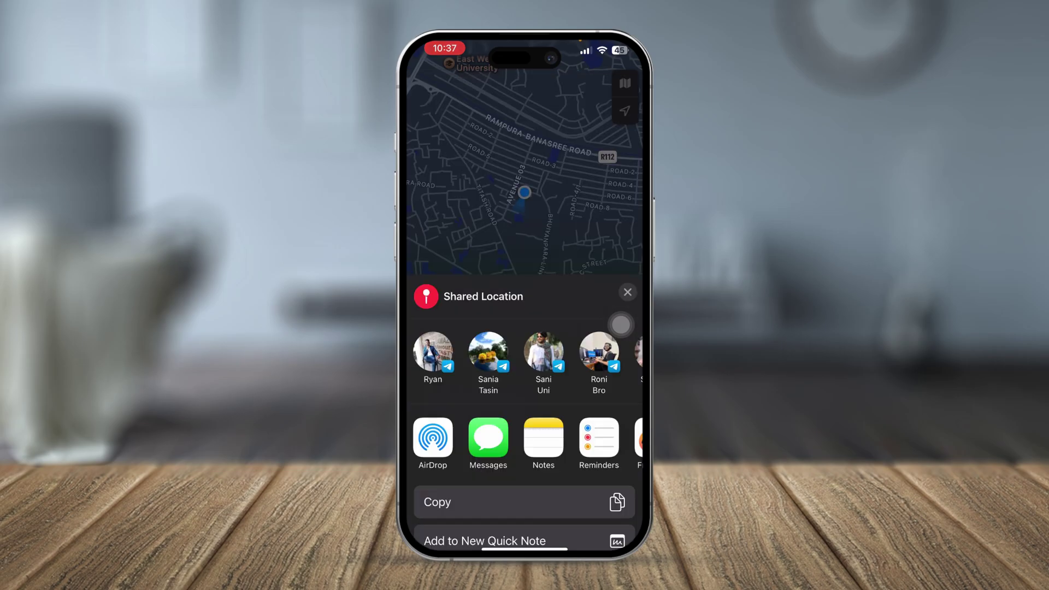
Step: Dismiss the share sheet and open Messages from the App Library search
drag(443, 297, 443, 492)
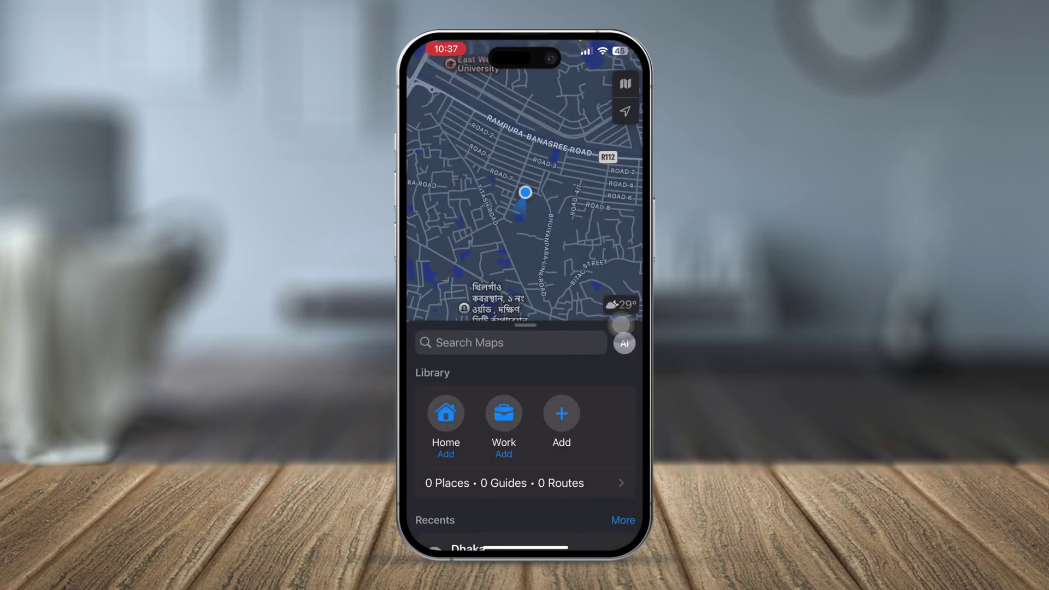
key(super+h)
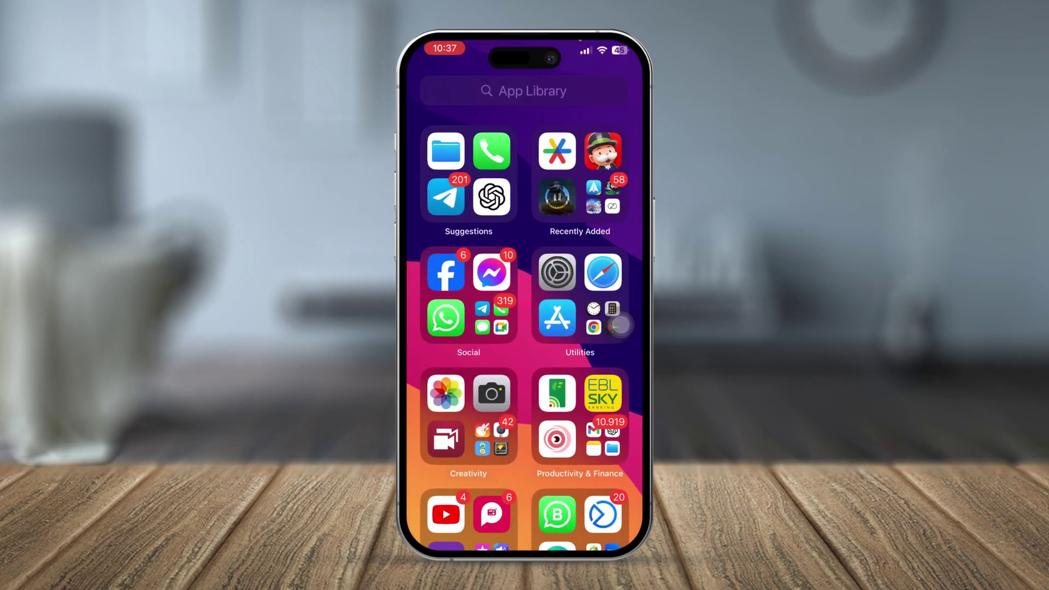
drag(620, 326, 615, 293)
text(Me)
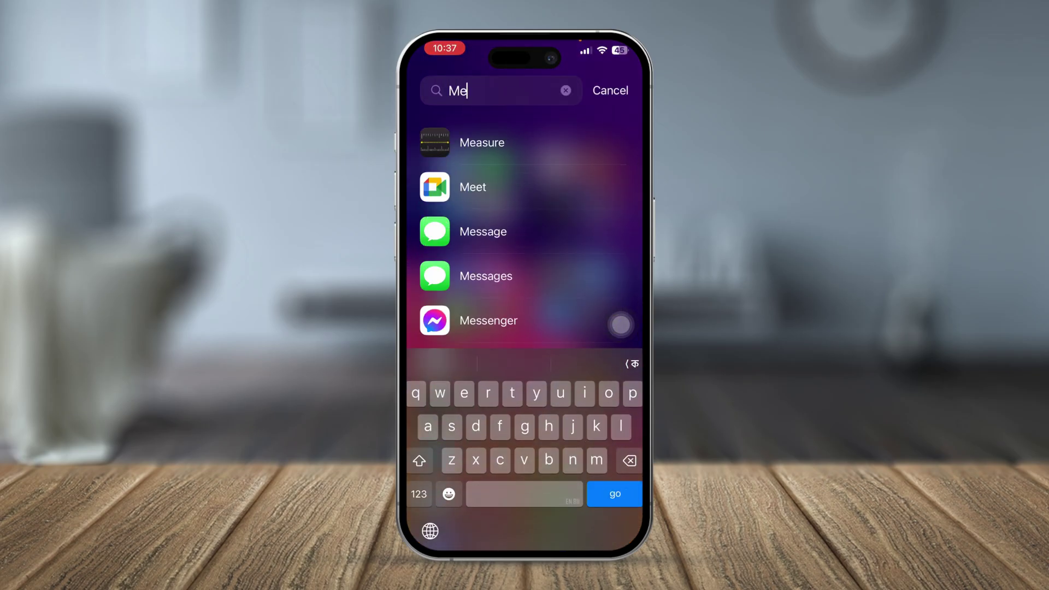
click(486, 275)
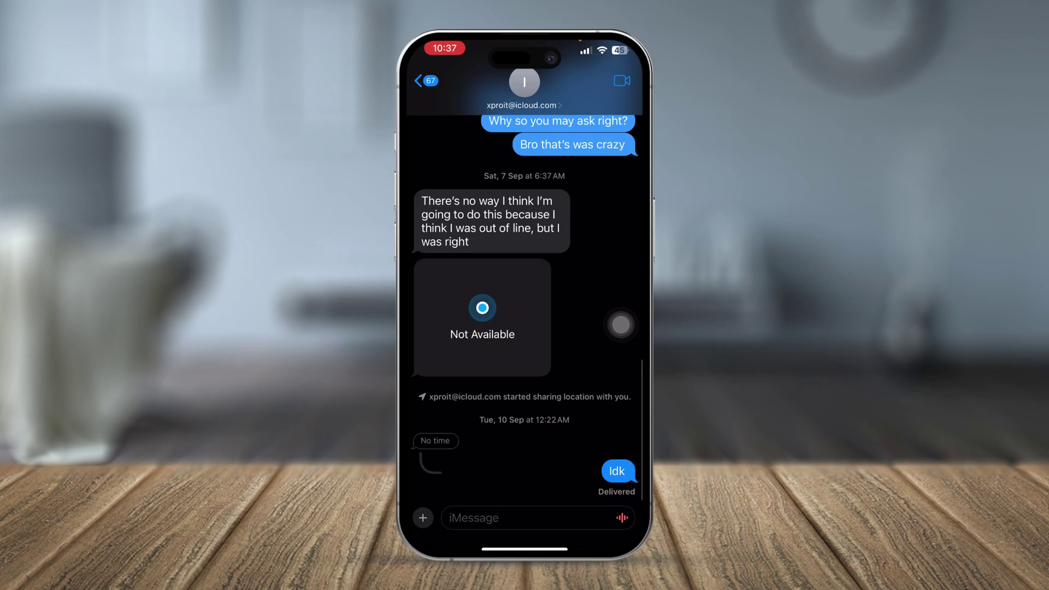
Step: Paste the copied Maps link into the iPhone XS chat and send it
click(524, 517)
click(525, 327)
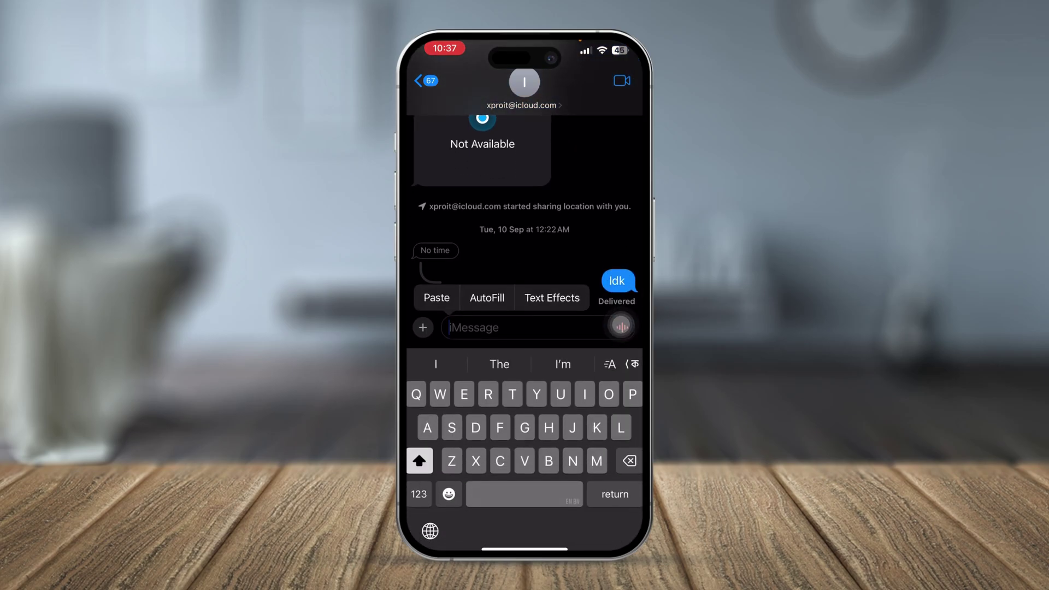
click(435, 301)
click(623, 327)
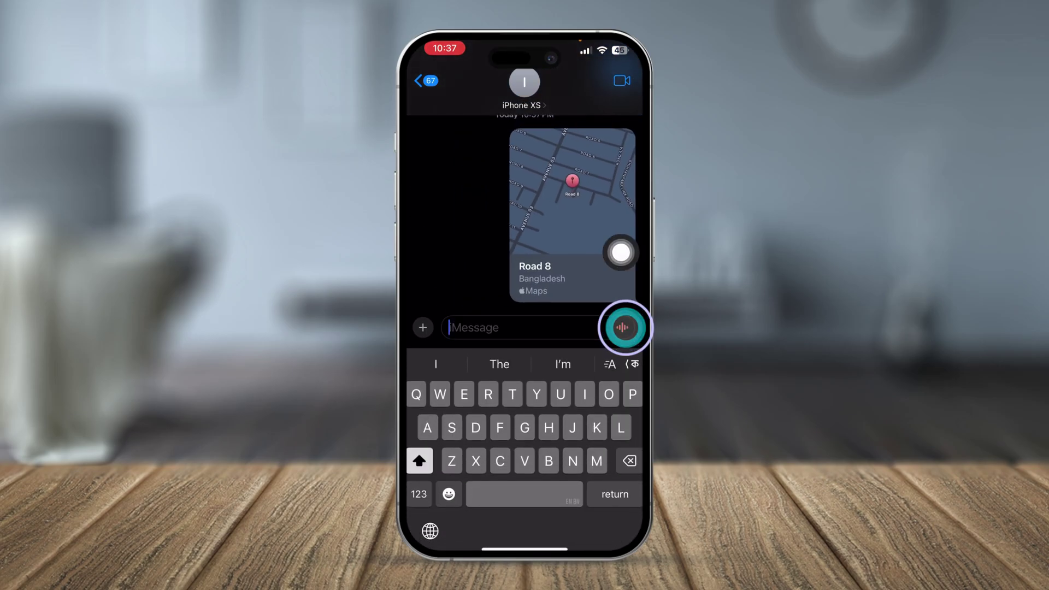
Step: Reopen the iPhone XS conversation, open the share-location option, then close it
click(424, 80)
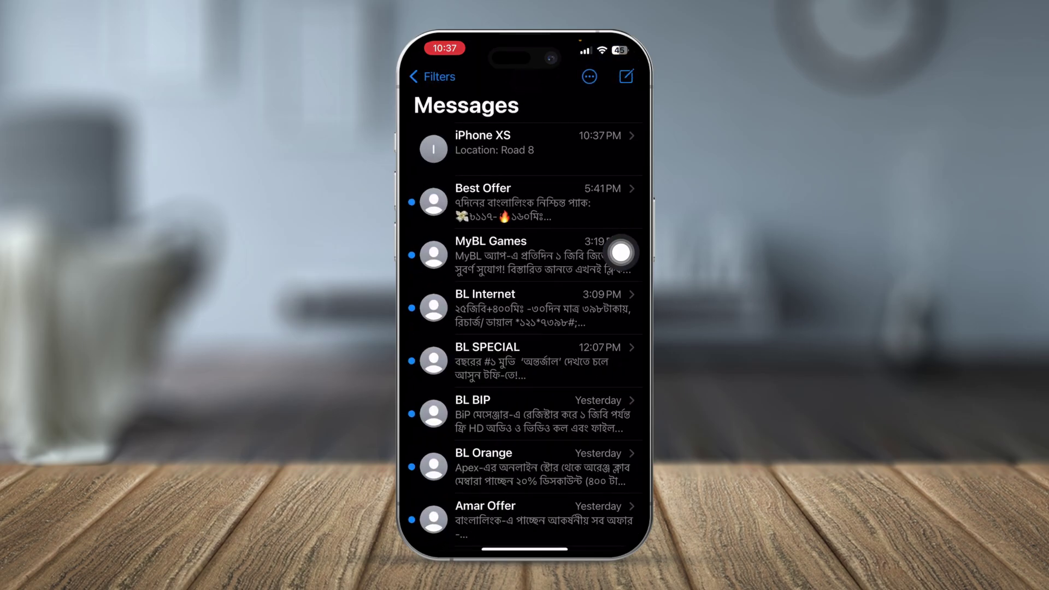
click(471, 144)
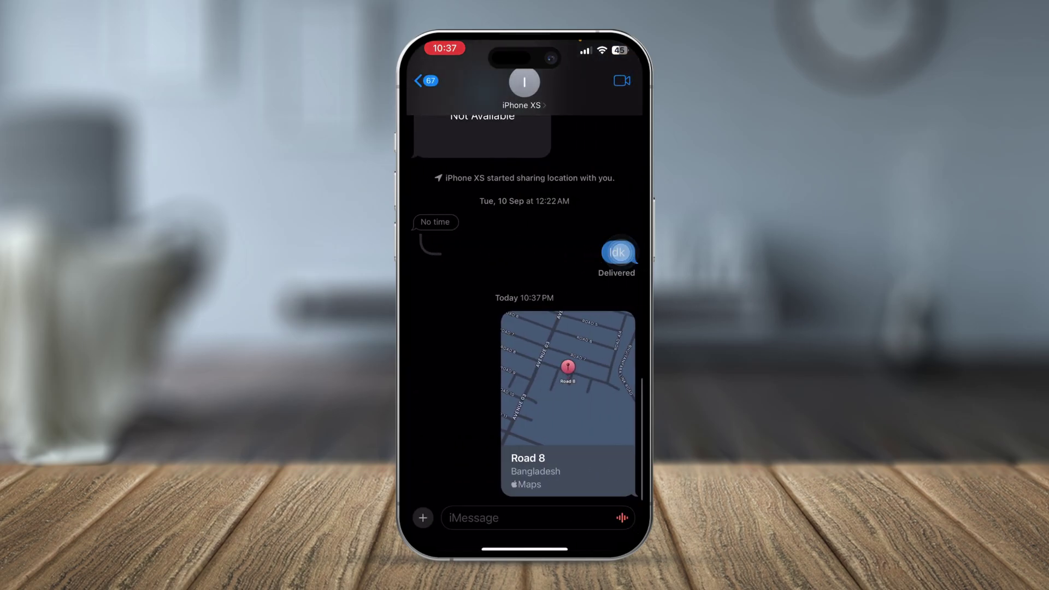
click(424, 518)
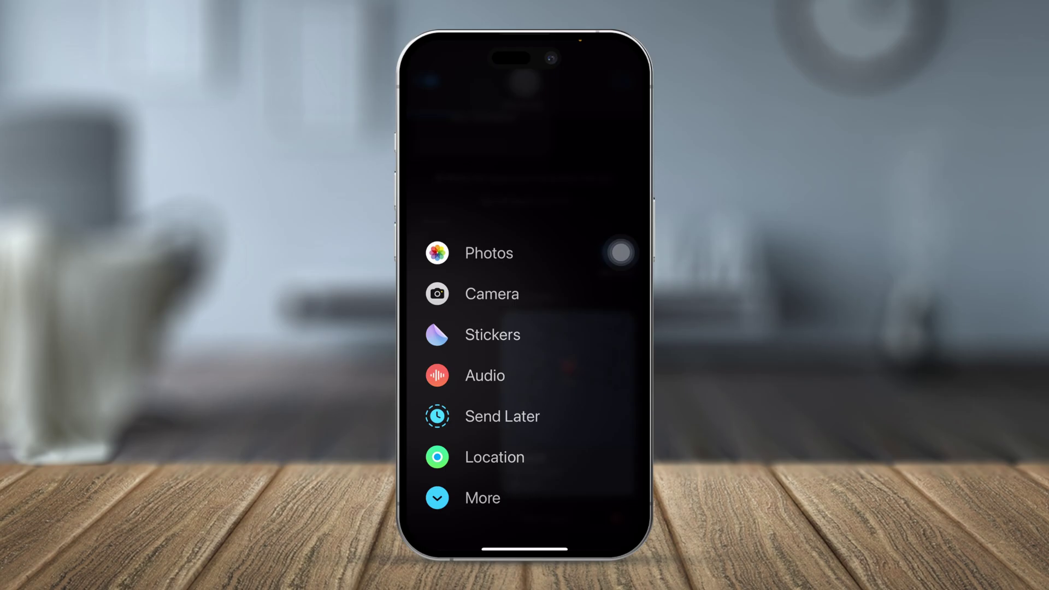
click(472, 456)
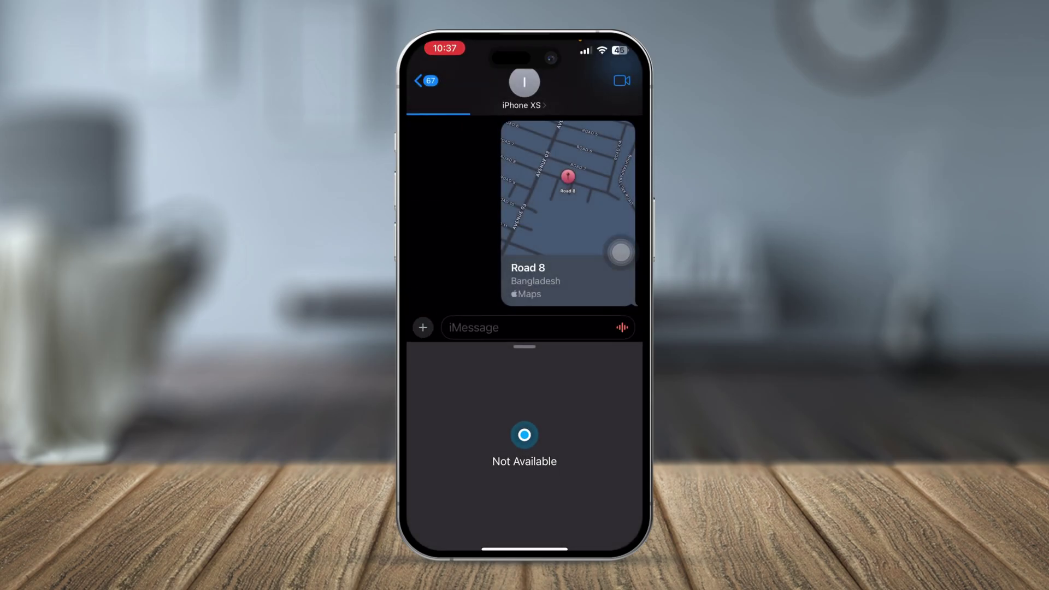
drag(525, 548, 525, 369)
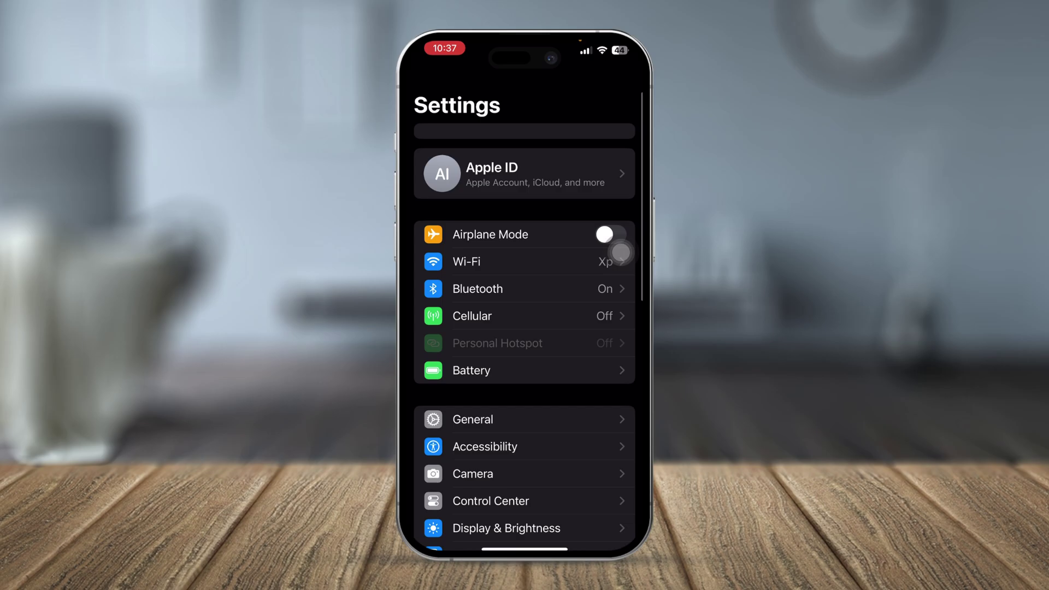
scroll(621, 251, down, 3)
Step: Run an update check from General > Software Update in Settings
click(621, 252)
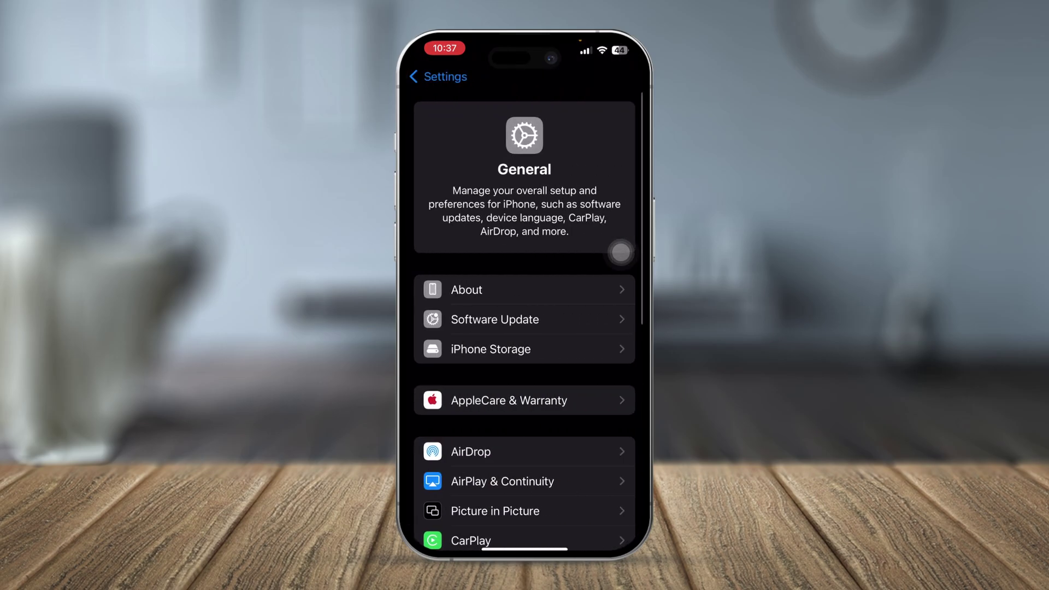
click(494, 319)
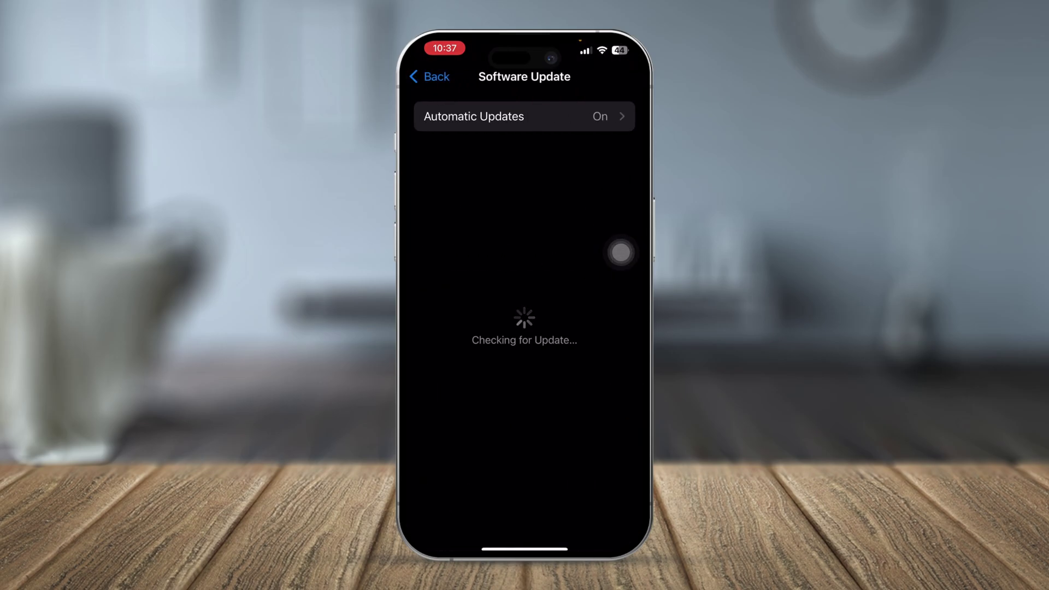